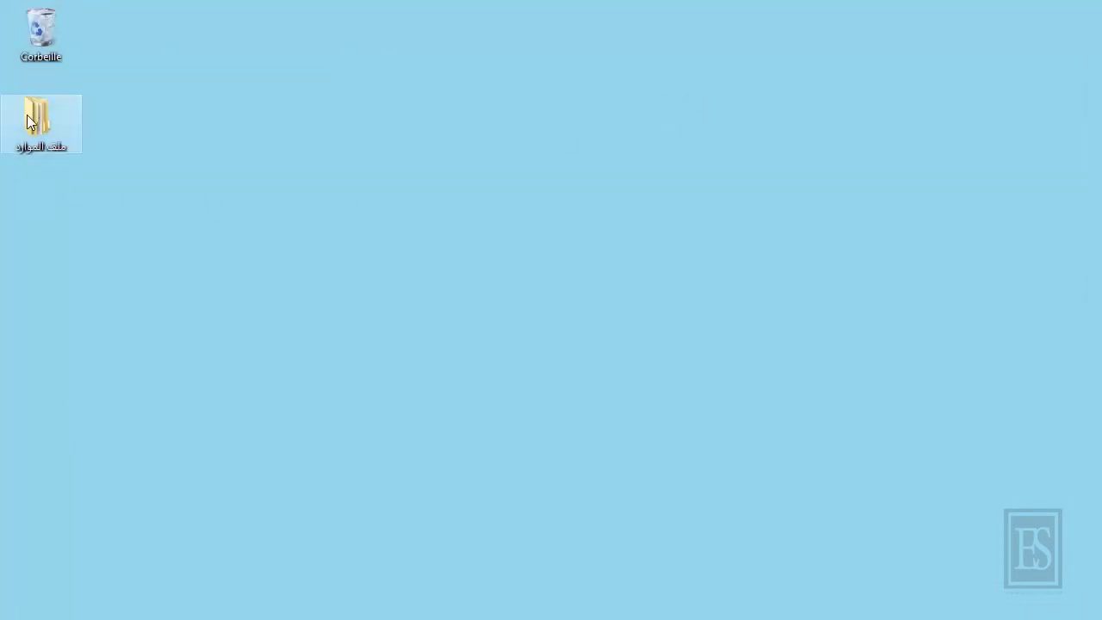
- Browse the desktop resources folder's chapitre1 files, then minimize Explorer to reveal SkyDrive's Fichiers page
double_click(40, 130)
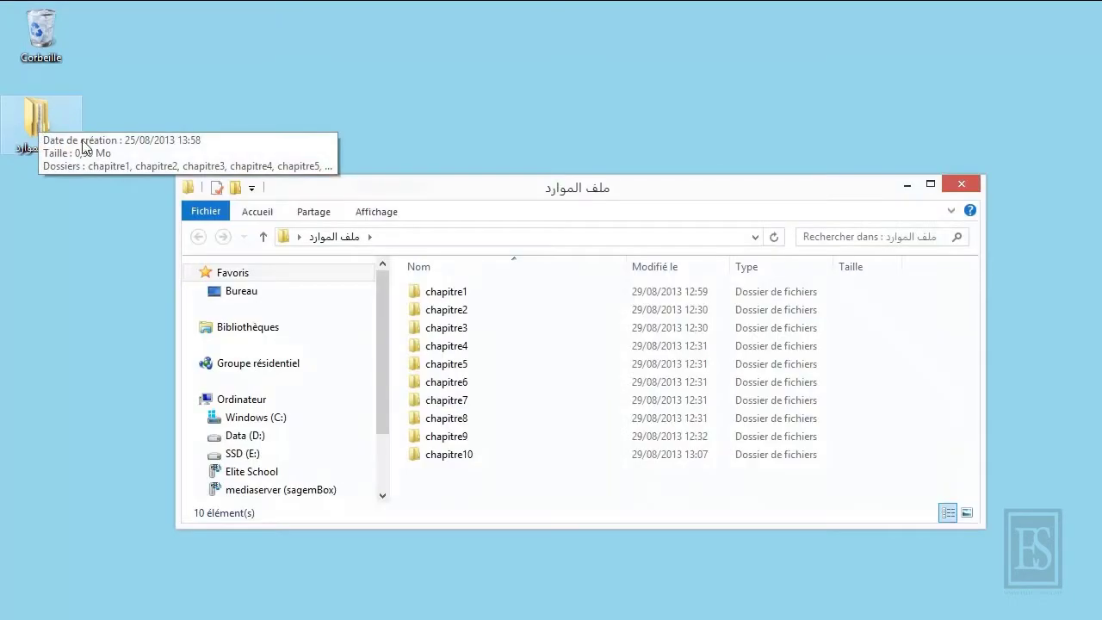
double_click(454, 290)
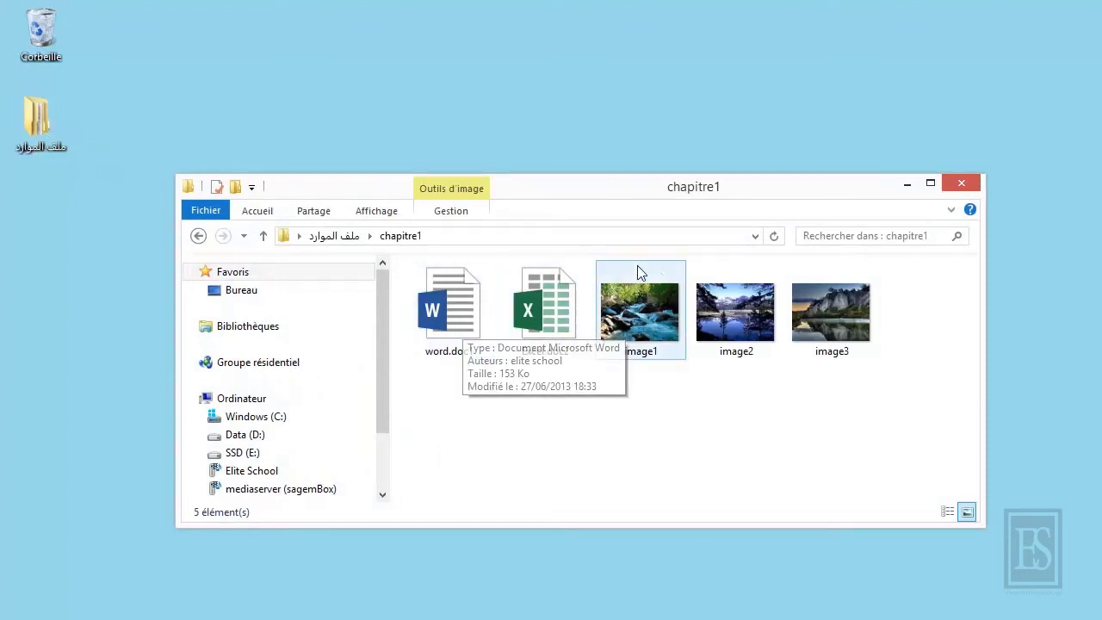
left_click(907, 184)
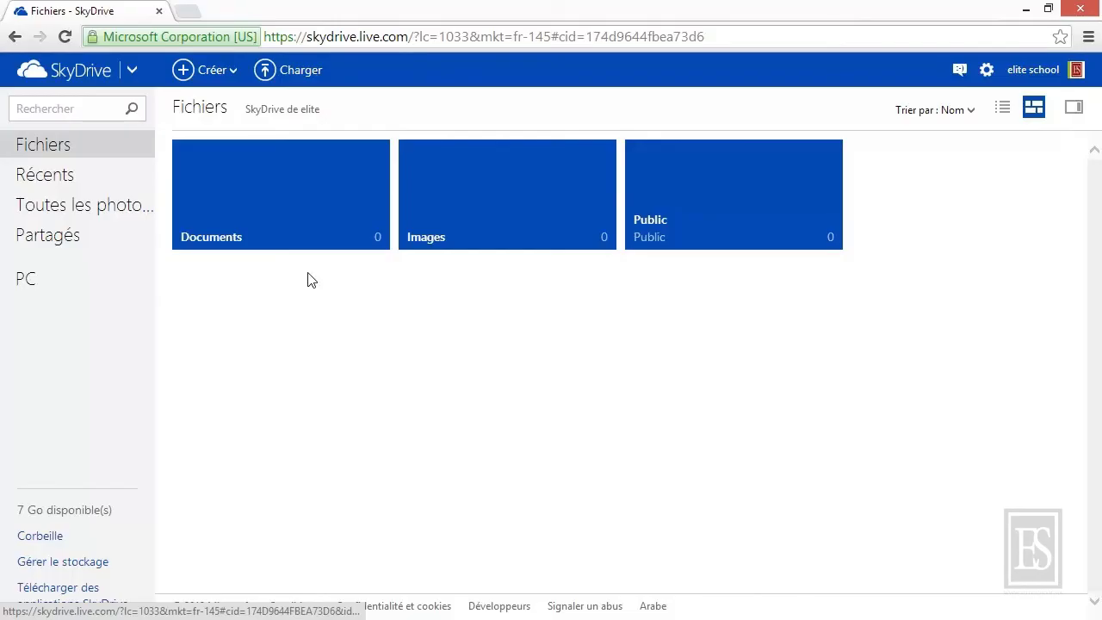
- Enter the empty Images folder and bring up the Charger upload file picker
left_click(522, 212)
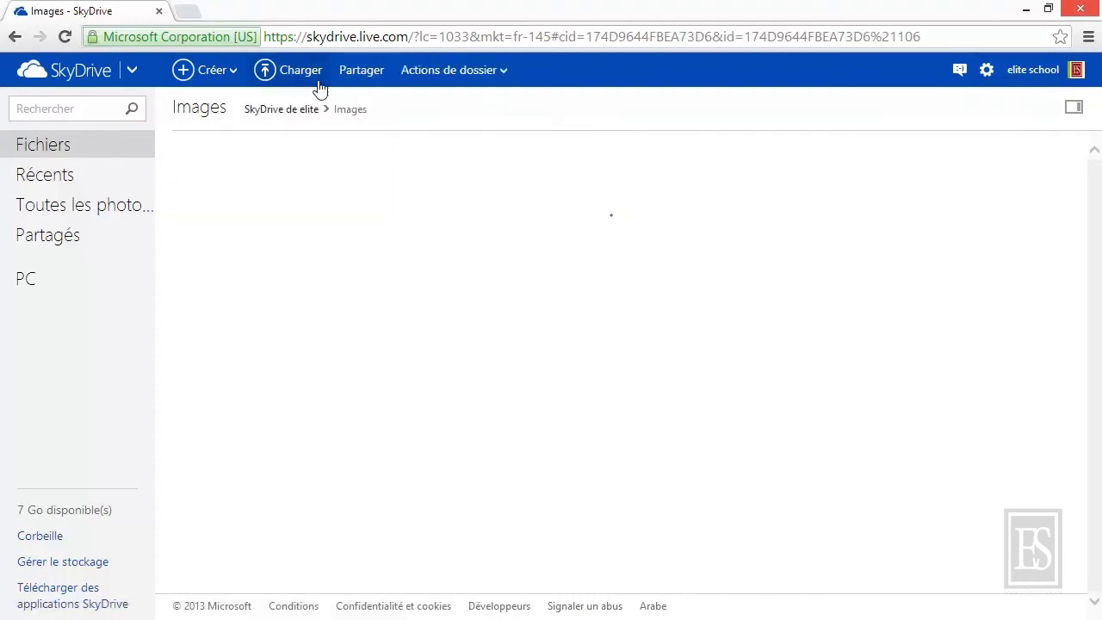
left_click(309, 75)
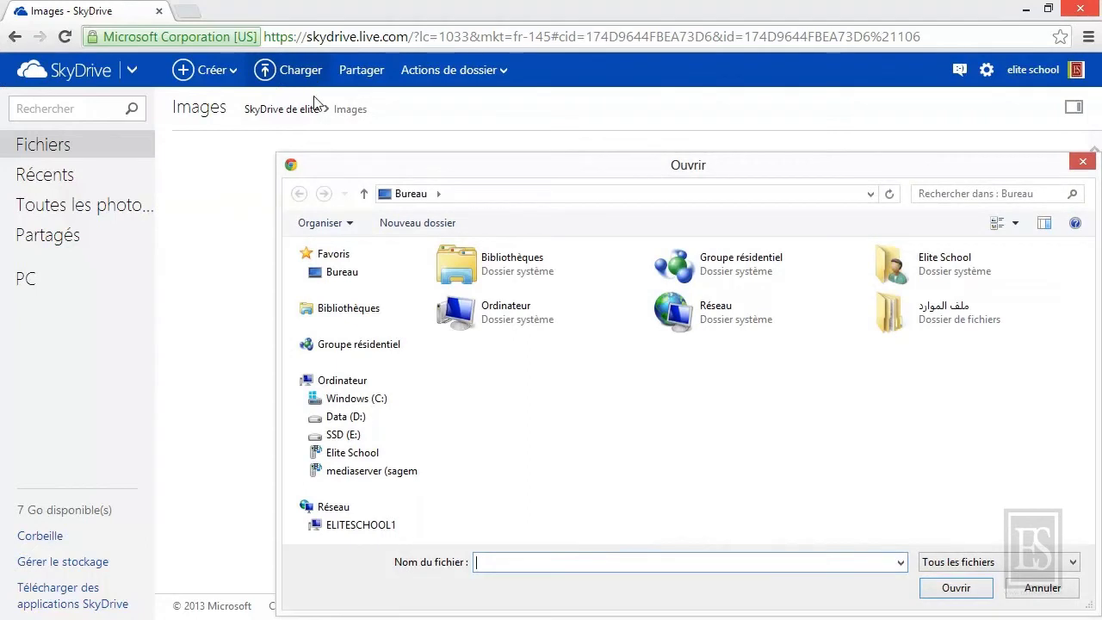
- Upload image1 from Bureau > resources > chapitre1 into the Images folder
left_click(333, 279)
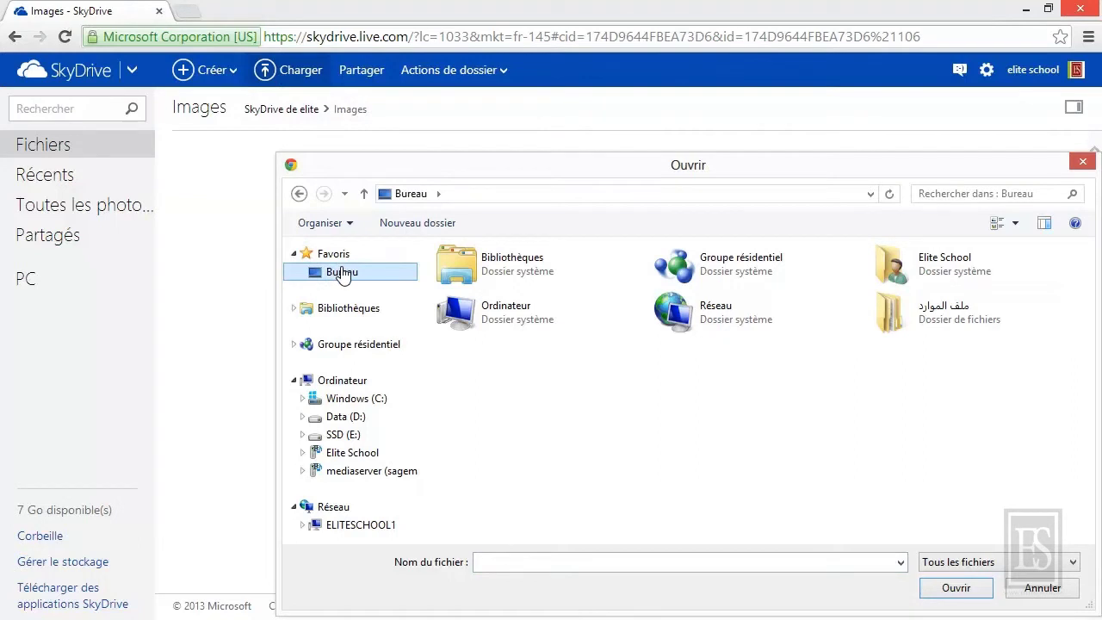
double_click(910, 324)
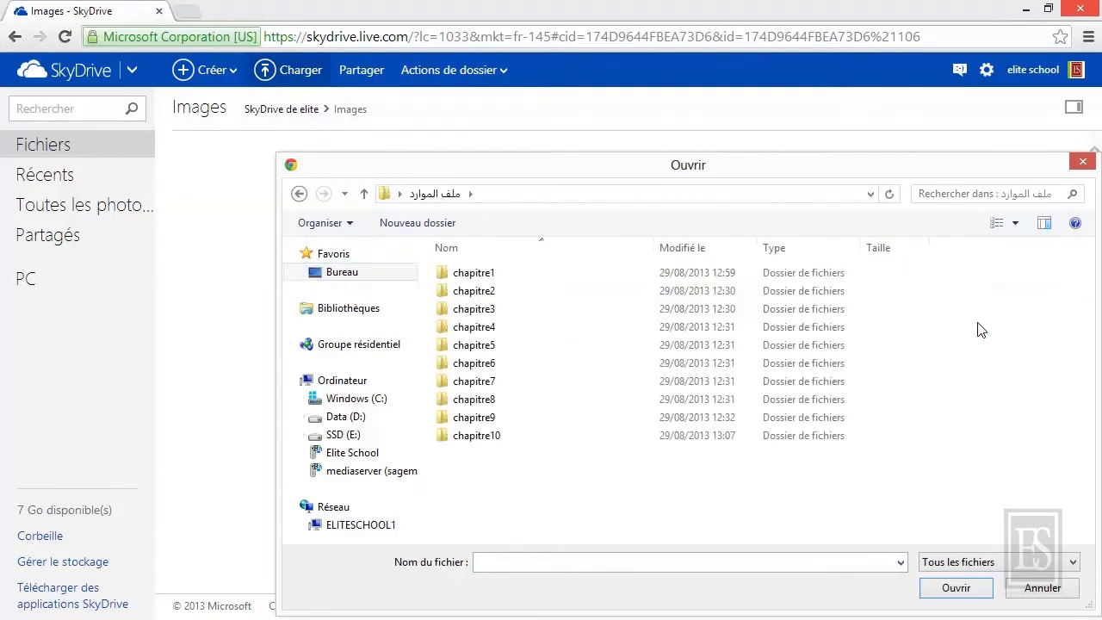
left_click(645, 283)
double_click(646, 282)
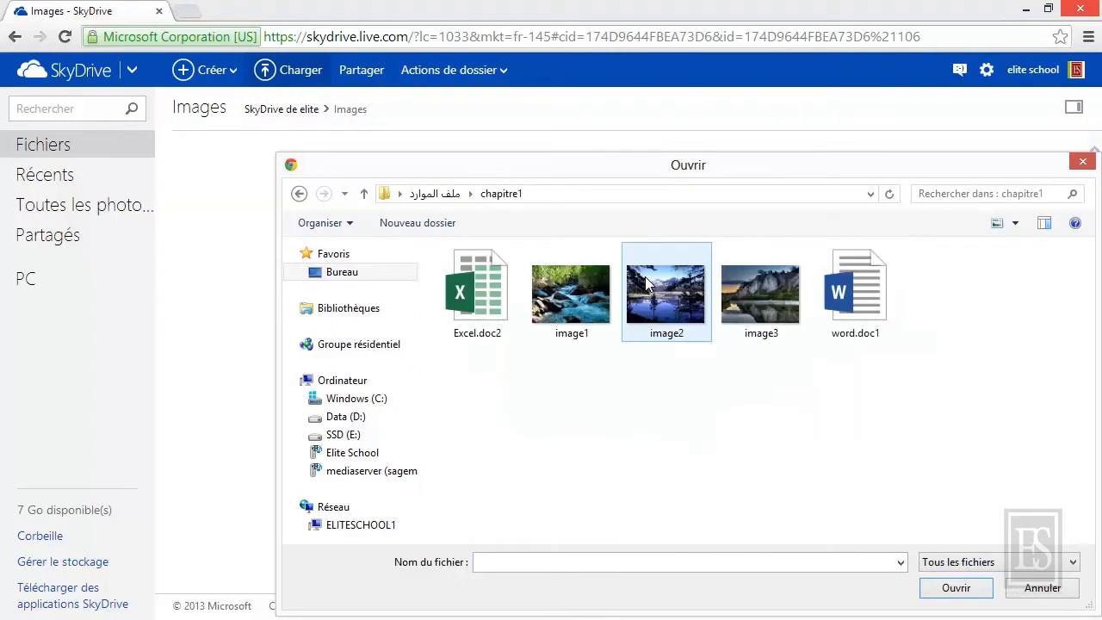
left_click(581, 291)
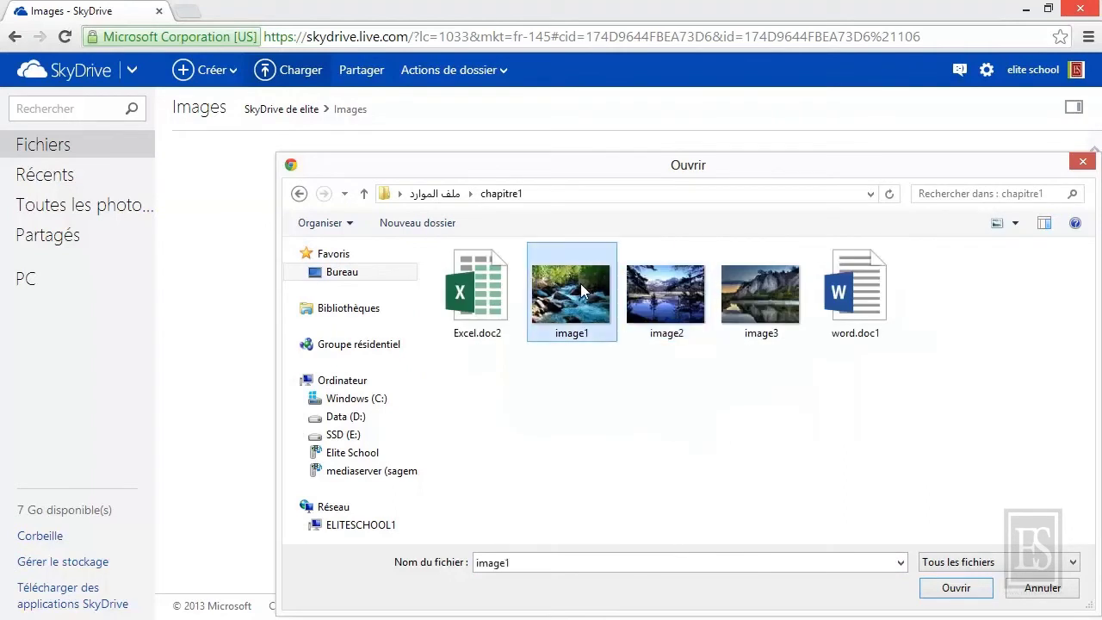
left_click(970, 587)
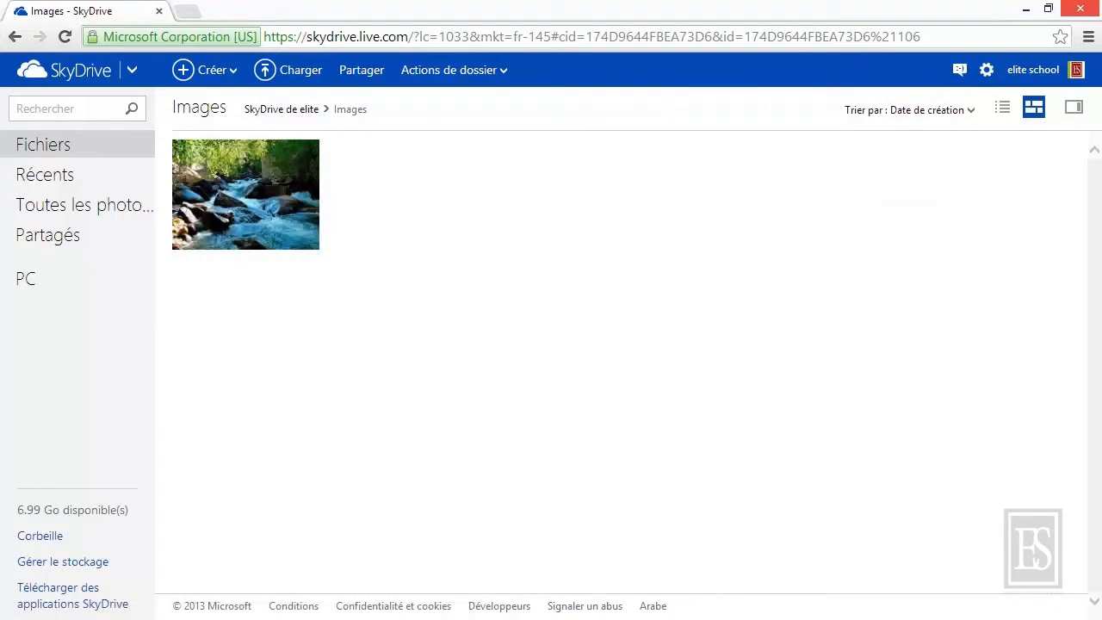
- Drag image2 and image3 from chapitre1 in Explorer onto the SkyDrive Images page to upload them
key("alt+Tab")
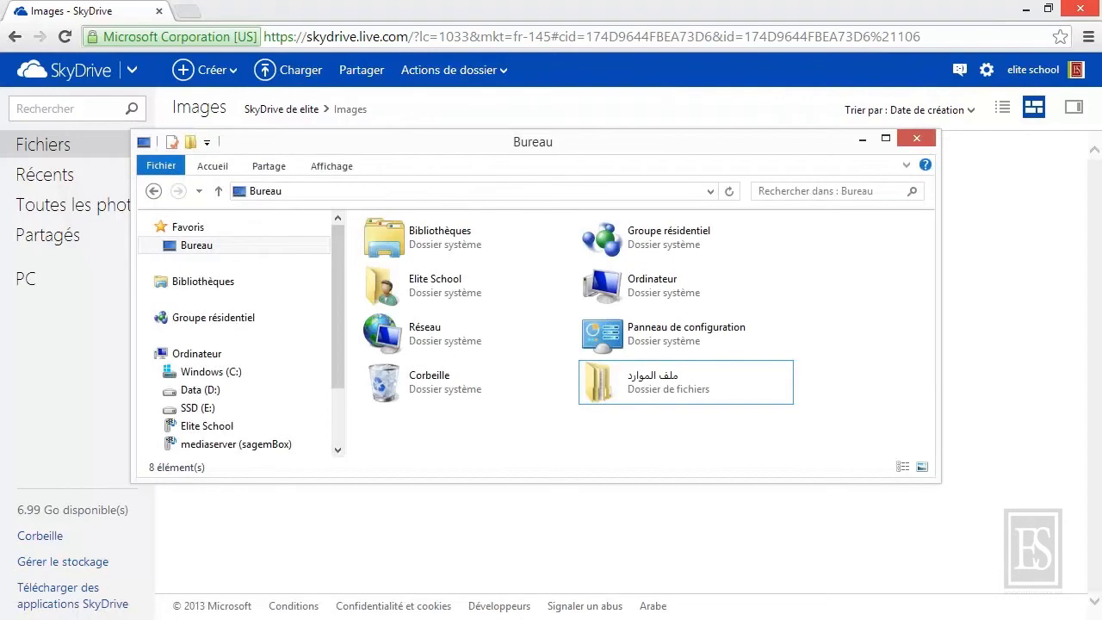
left_click(231, 252)
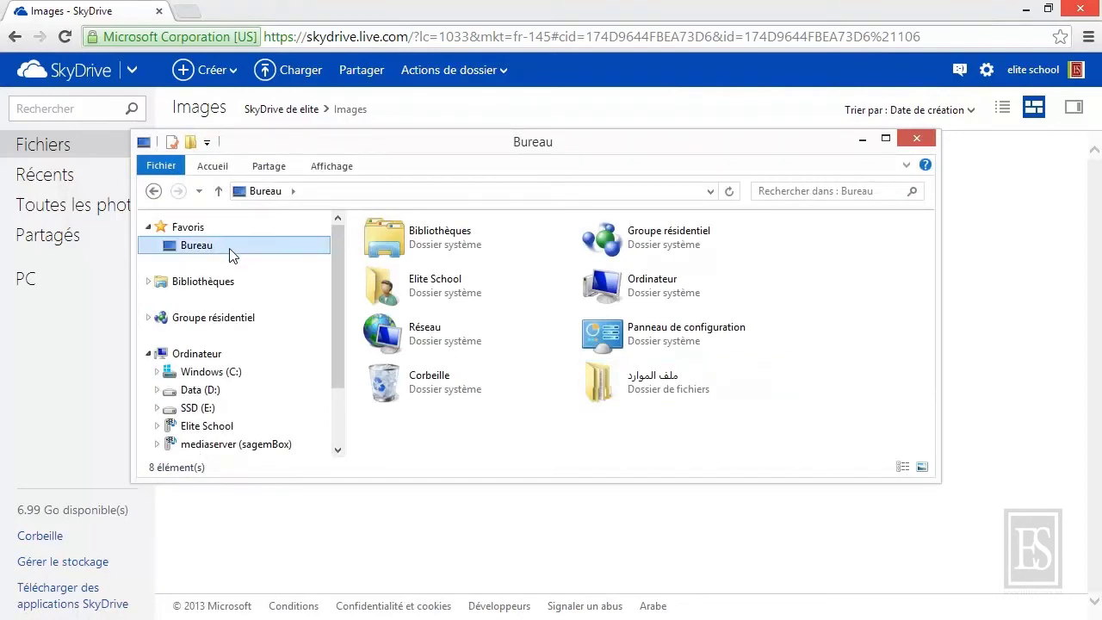
double_click(657, 397)
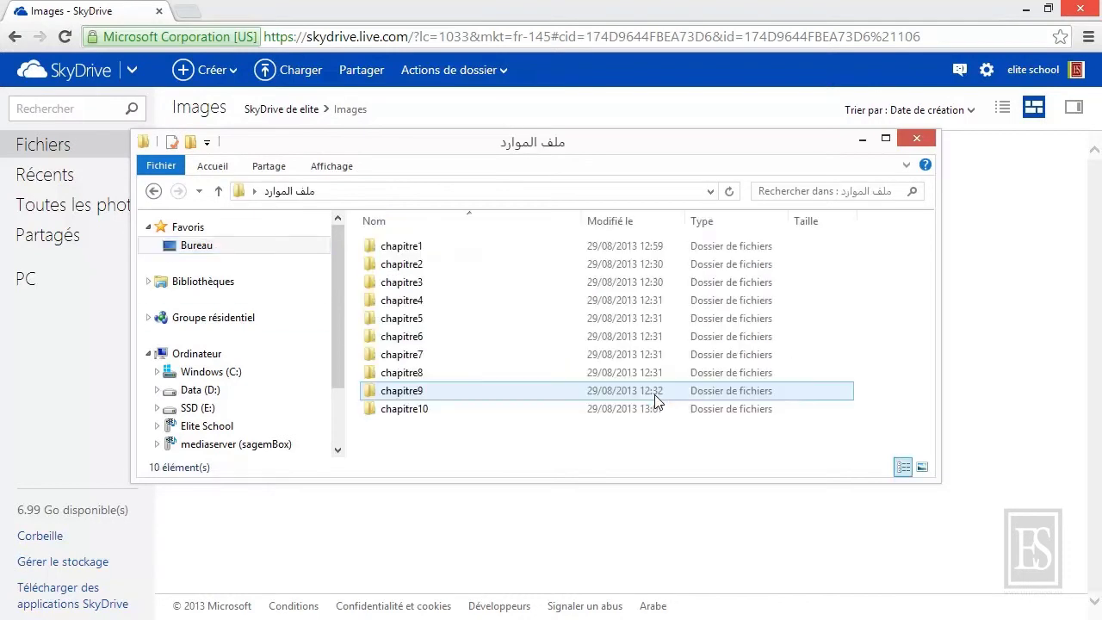
double_click(588, 247)
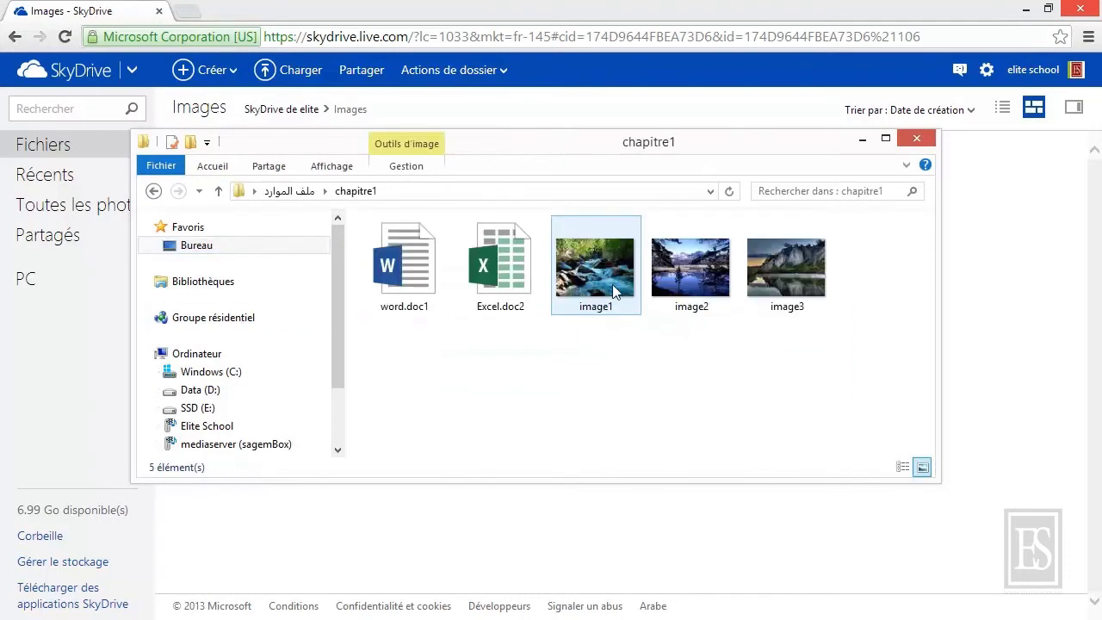
left_click(707, 267)
left_click(805, 267, "ctrl")
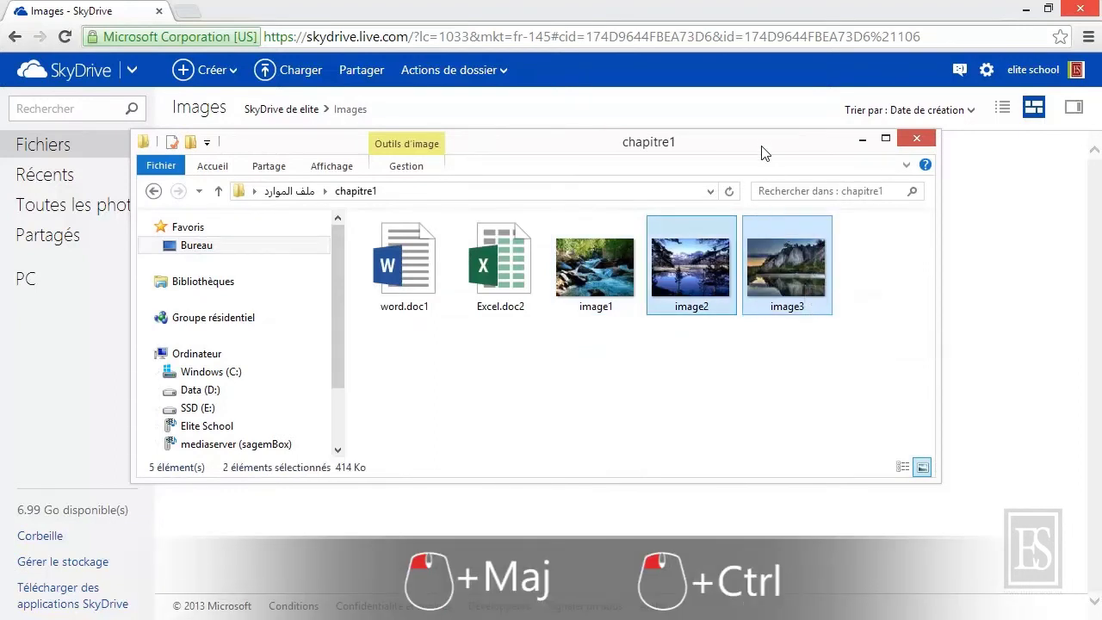
left_click_drag(764, 151, 799, 286)
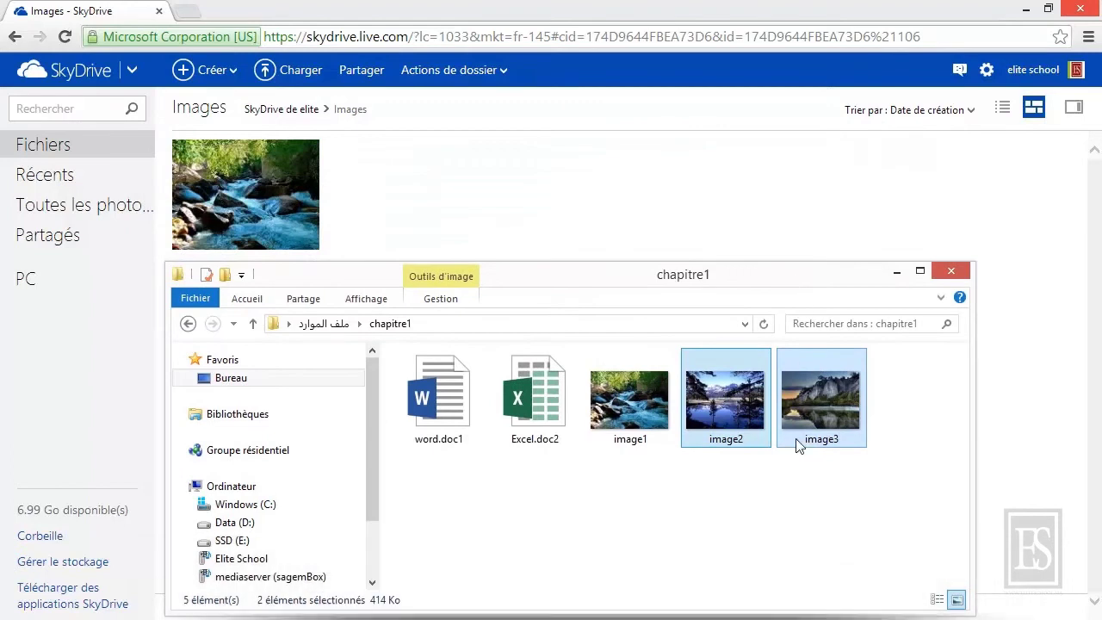
left_click_drag(801, 401, 681, 241)
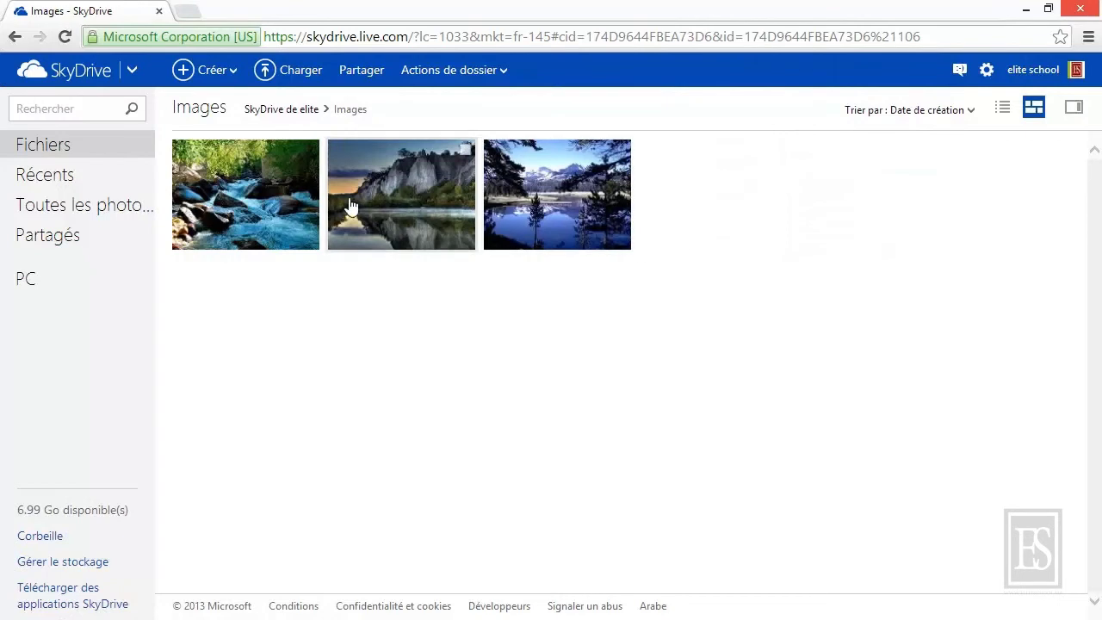
- Drag word.doc1 and Excel.doc2 from chapitre1 into SkyDrive's Documents folder
left_click(80, 77)
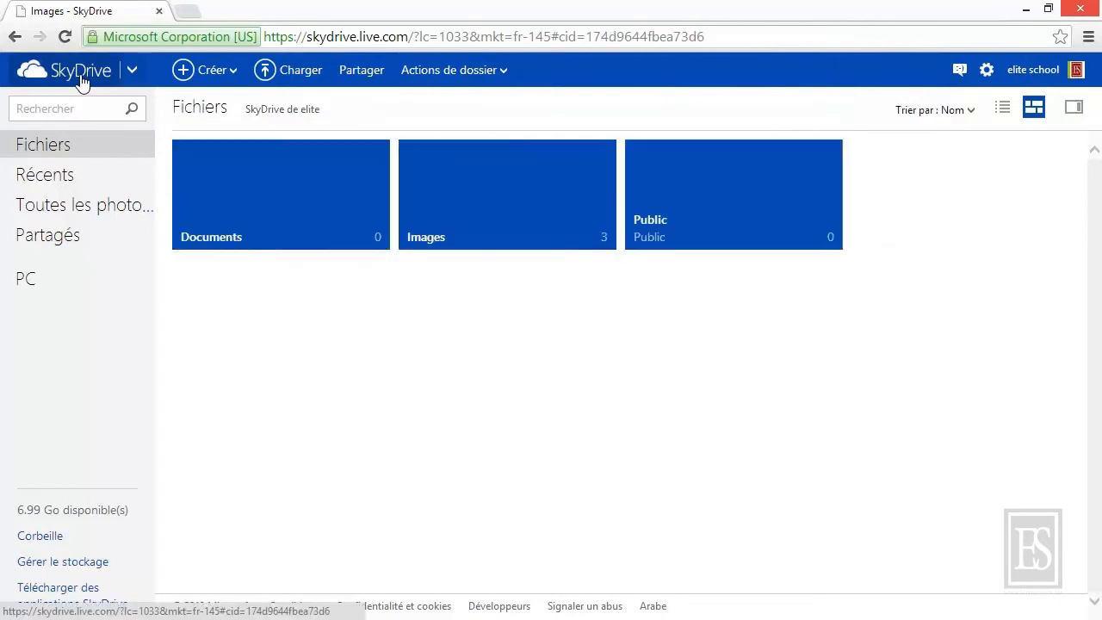
left_click(238, 207)
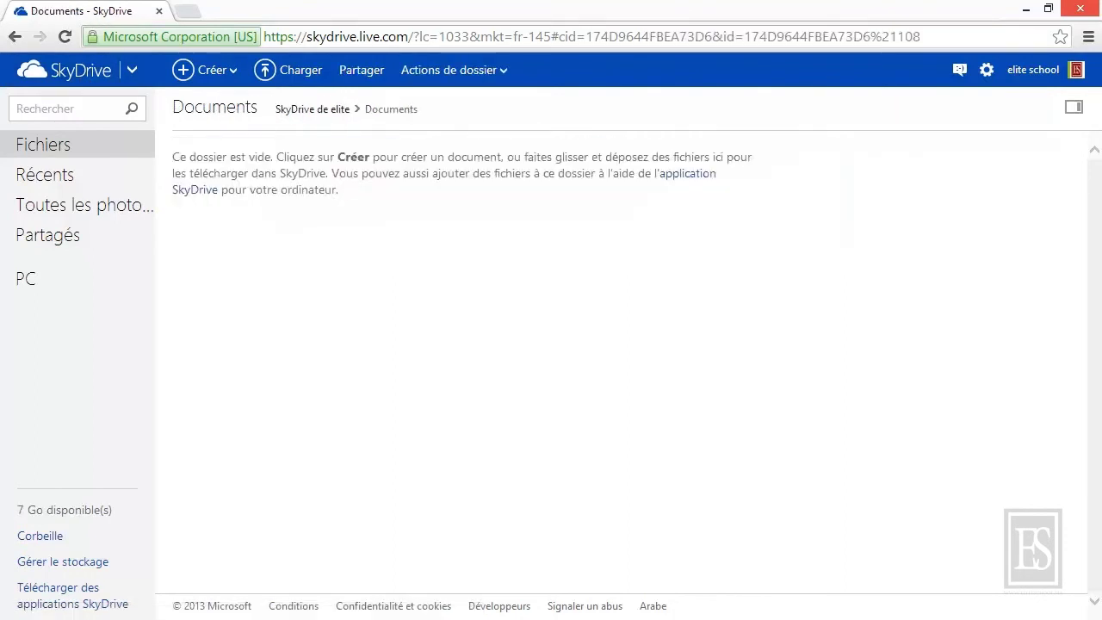
left_click(551, 498)
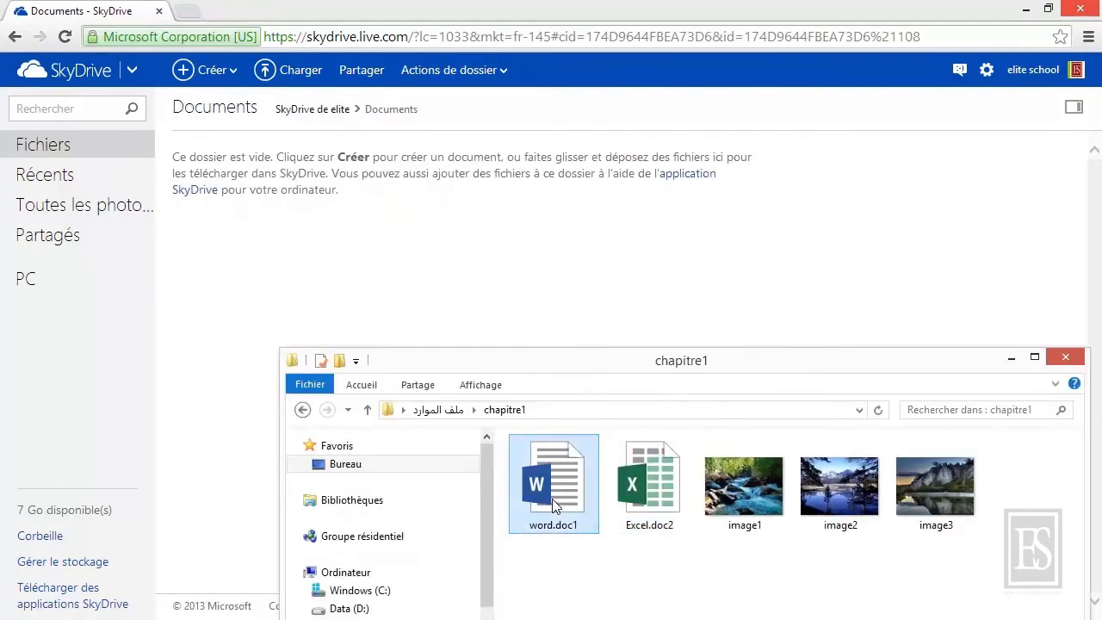
left_click(636, 498, "ctrl")
left_click_drag(542, 465, 422, 260)
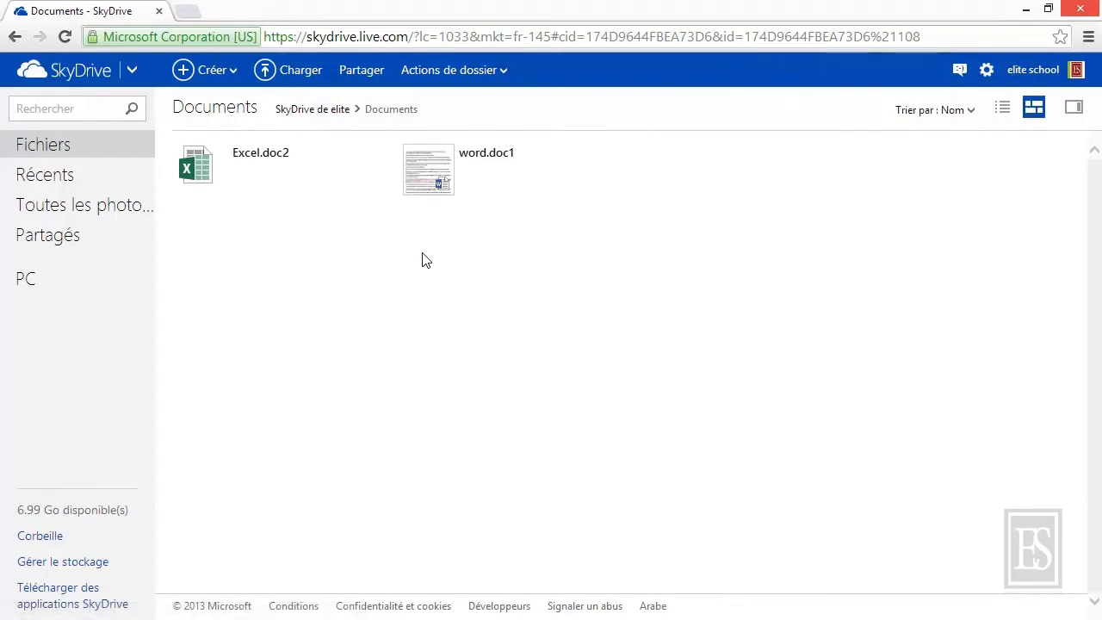
- Create folders named Word and Excel via Créer > Dossier in Documents
left_click(233, 72)
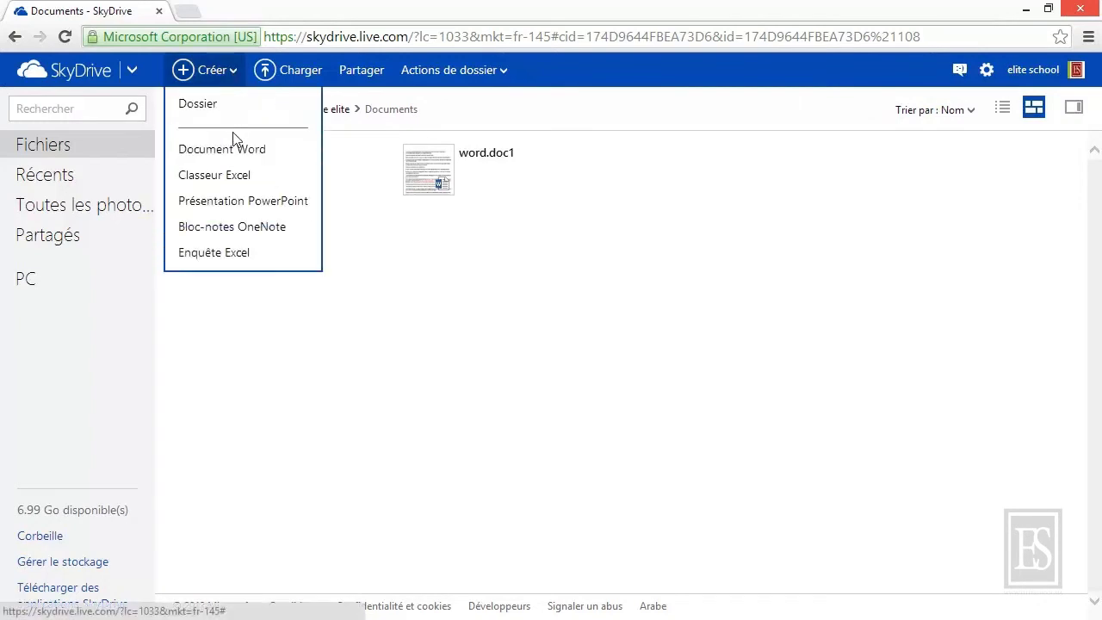
left_click(229, 108)
type("Word")
key("Return")
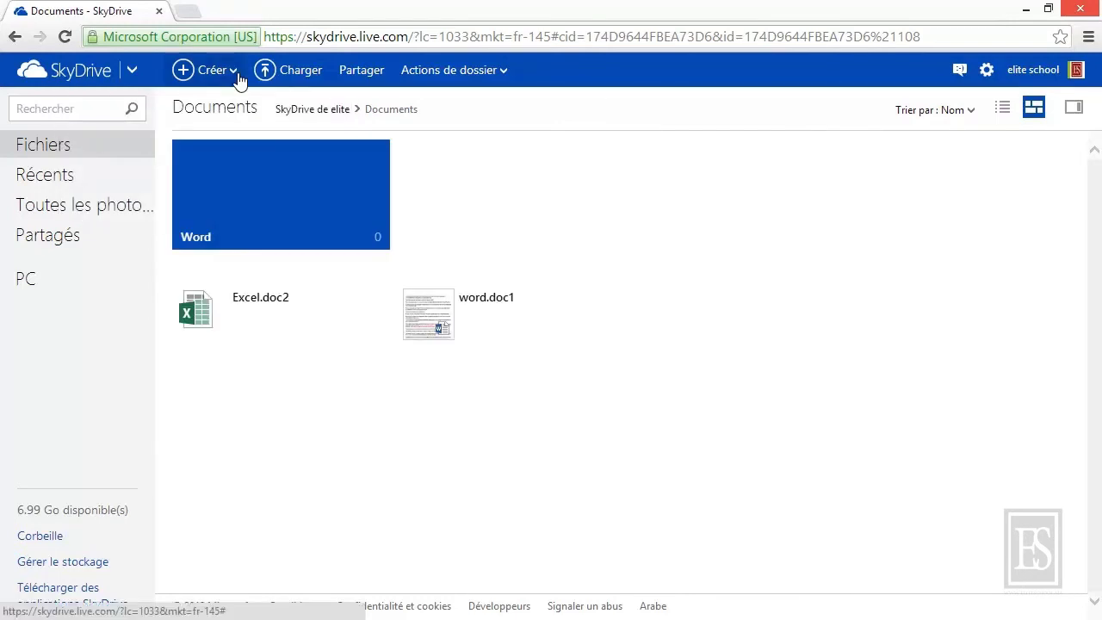
left_click(237, 74)
left_click(229, 107)
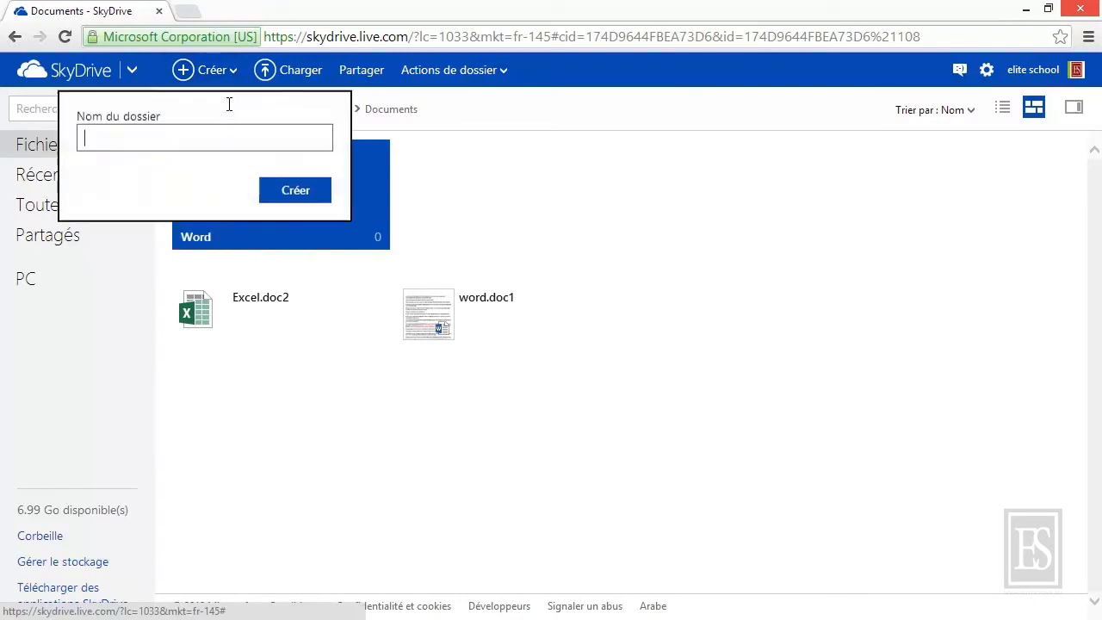
type("Excel")
key("Return")
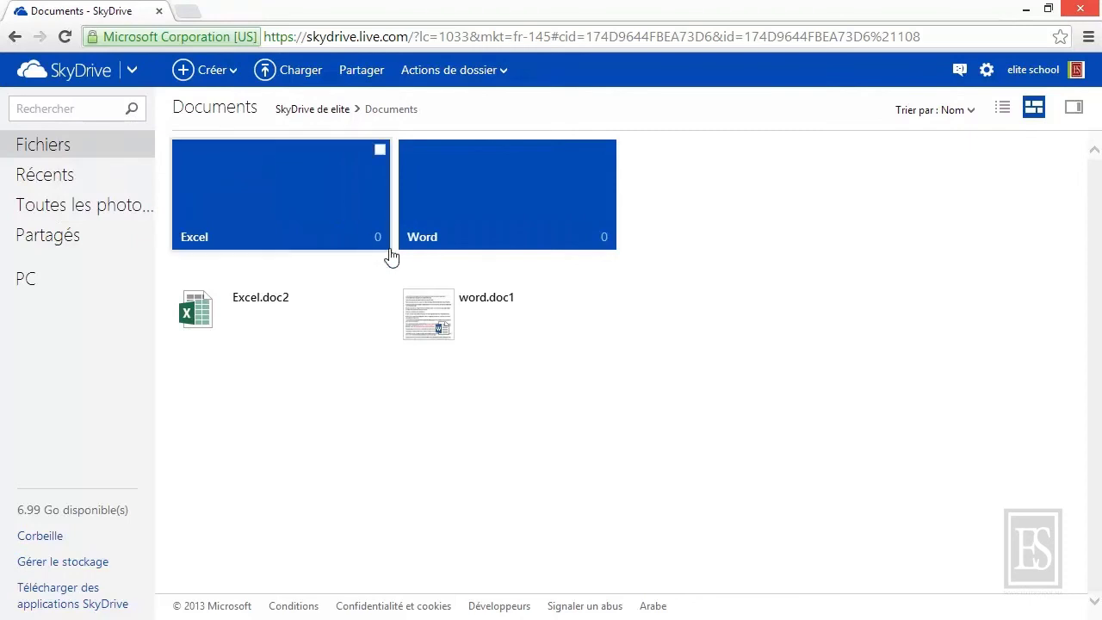
- Drag word.doc1 onto the Word folder and Excel.doc2 onto the Excel folder
mouse_move(428, 314)
left_mouse_down()
mouse_move(477, 200)
mouse_move(477, 211)
left_mouse_up()
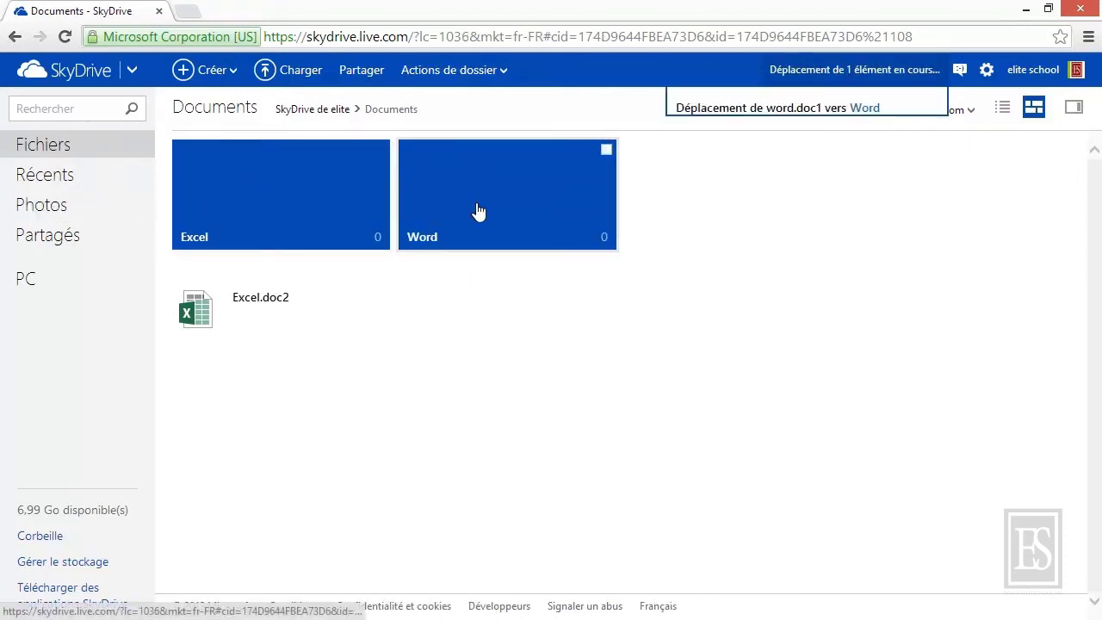
left_click_drag(250, 329, 266, 196)
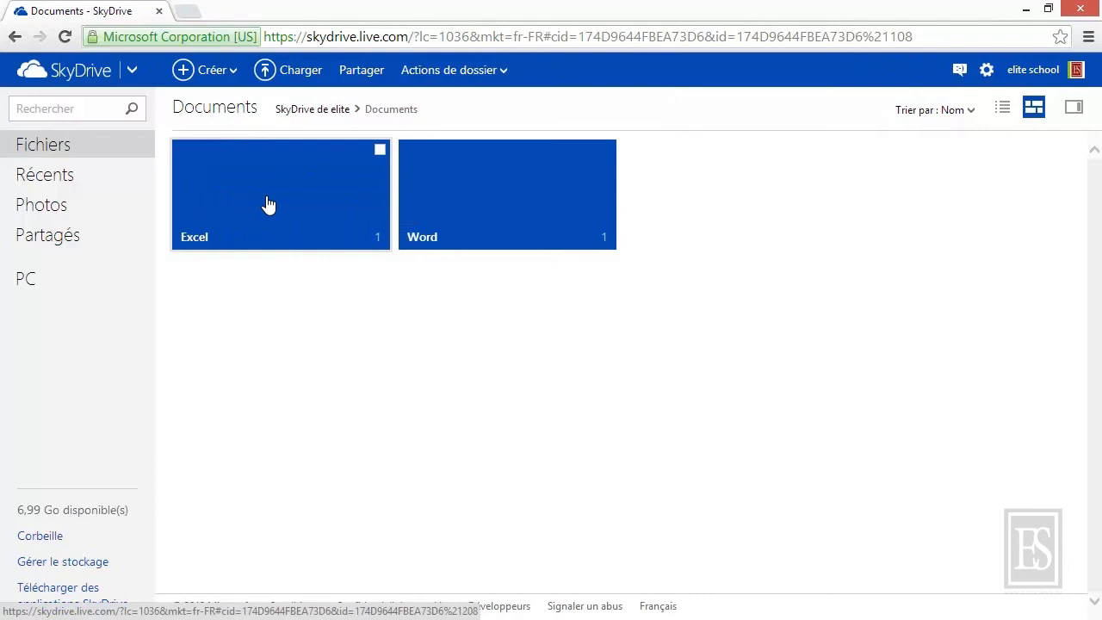
- Return to the top-level Fichiers page, then sign out via the account menu's Déconnexion
left_click(63, 74)
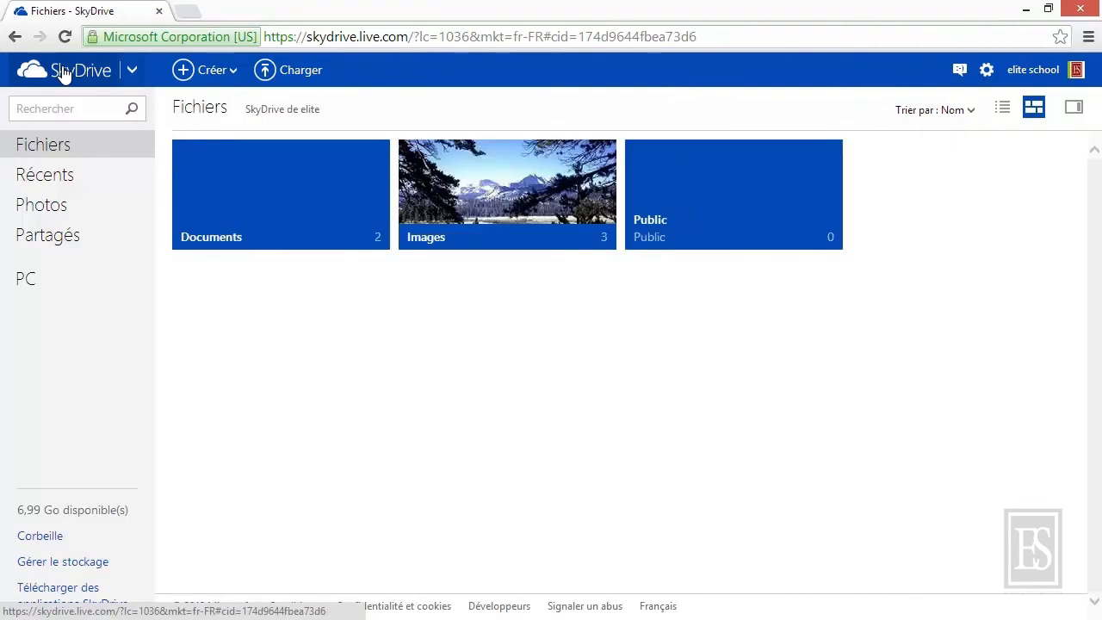
left_click(1077, 71)
left_click(1077, 70)
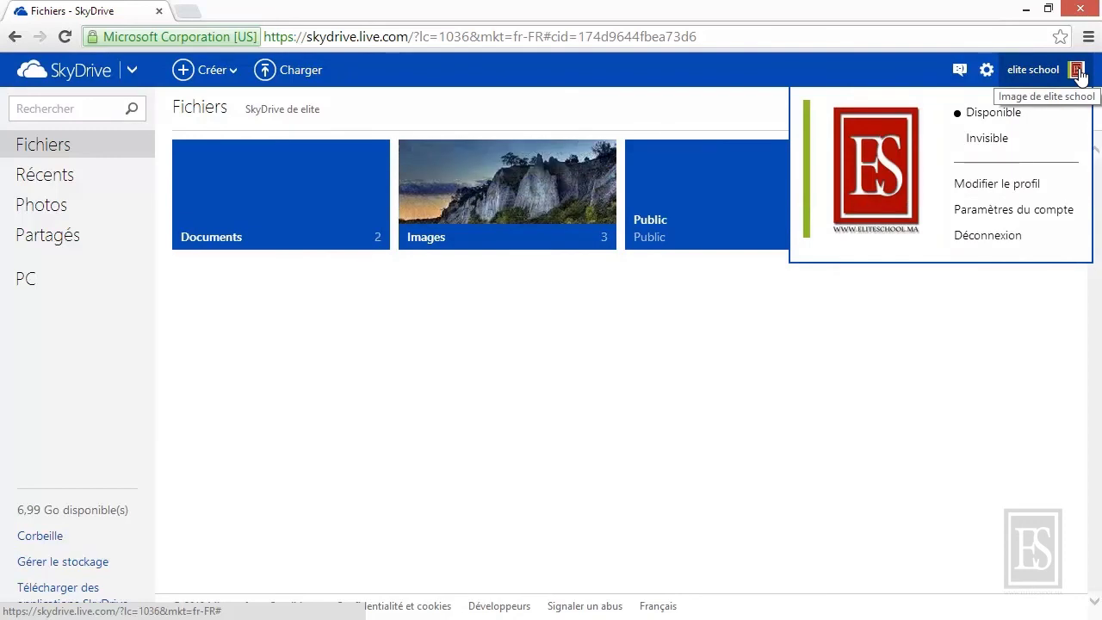
left_click(1043, 238)
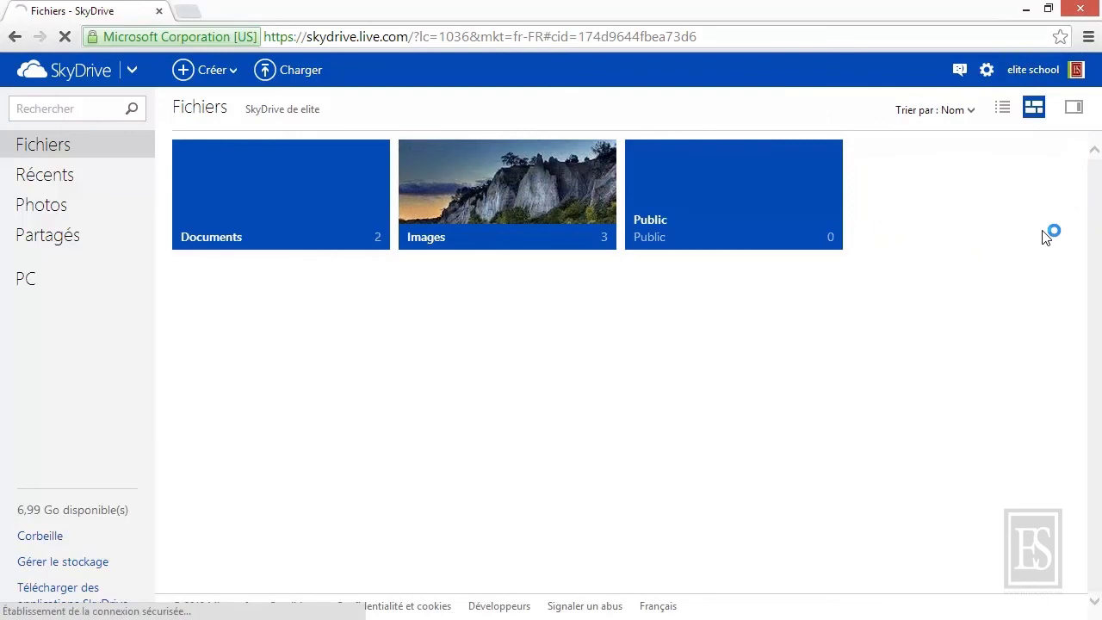